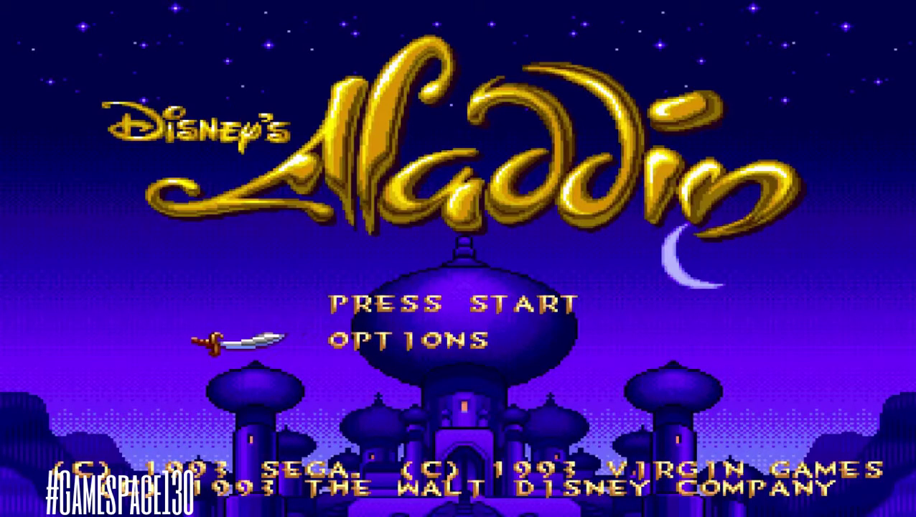
key("Return")
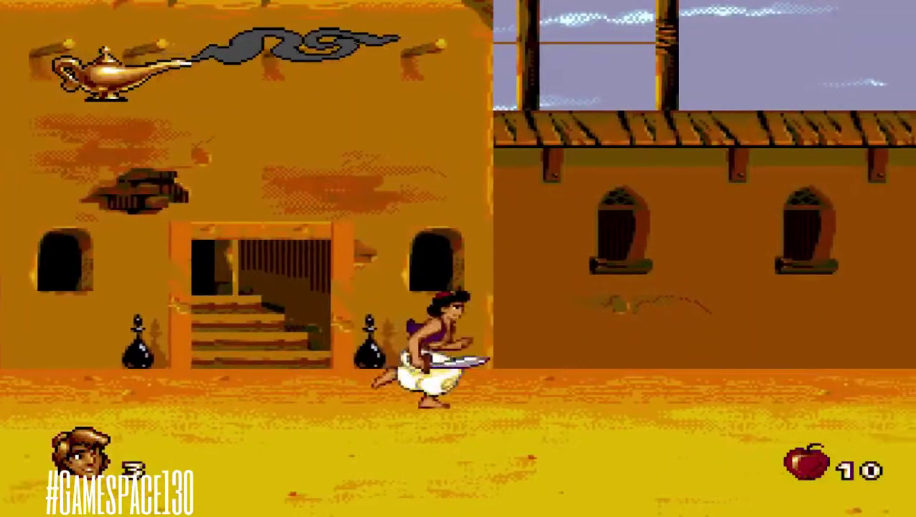
key("c")
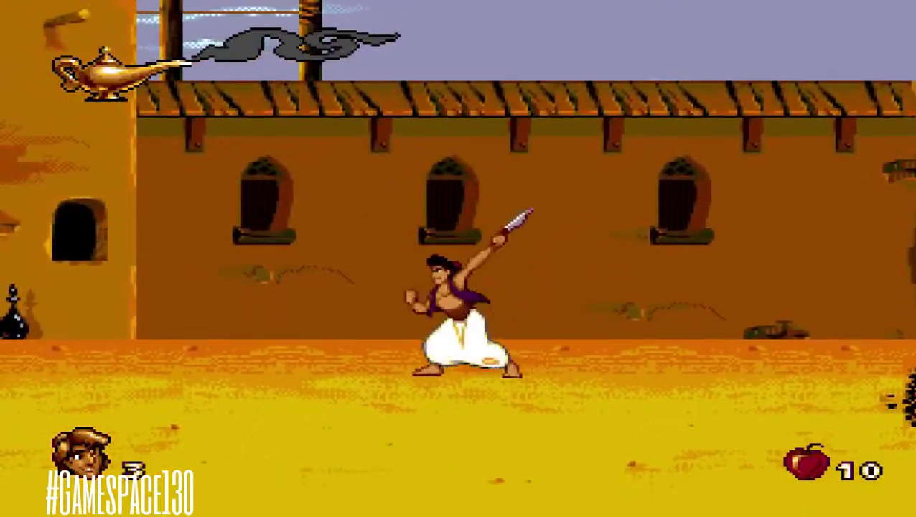
key("Right")
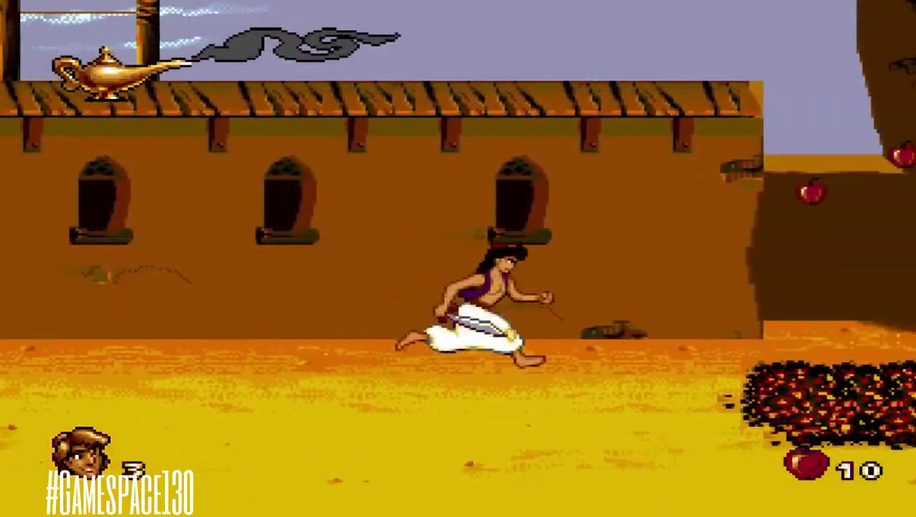
key("c")
key("Right")
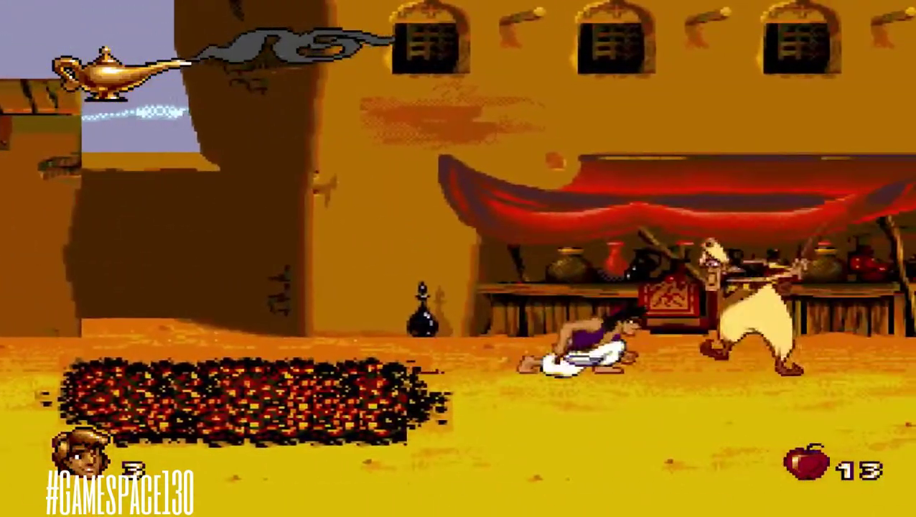
key("b")
key("Right")
key("Right")
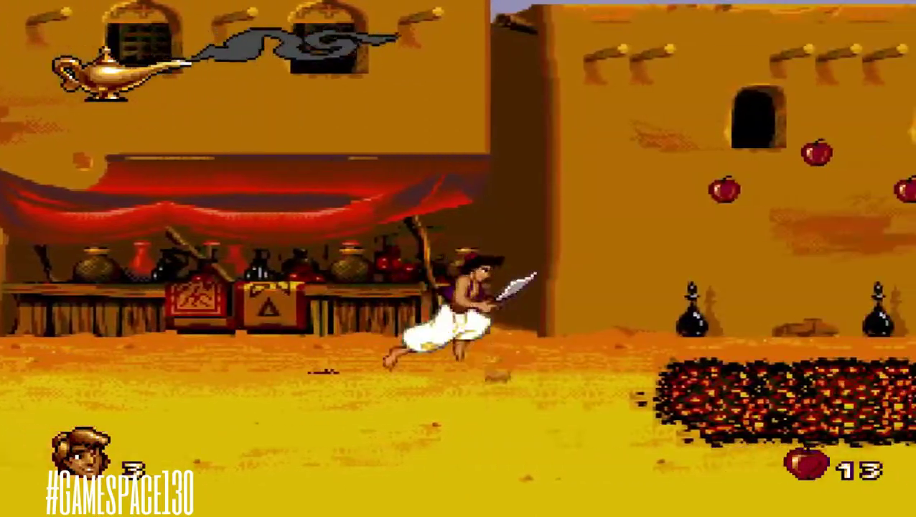
key("c")
key("Left")
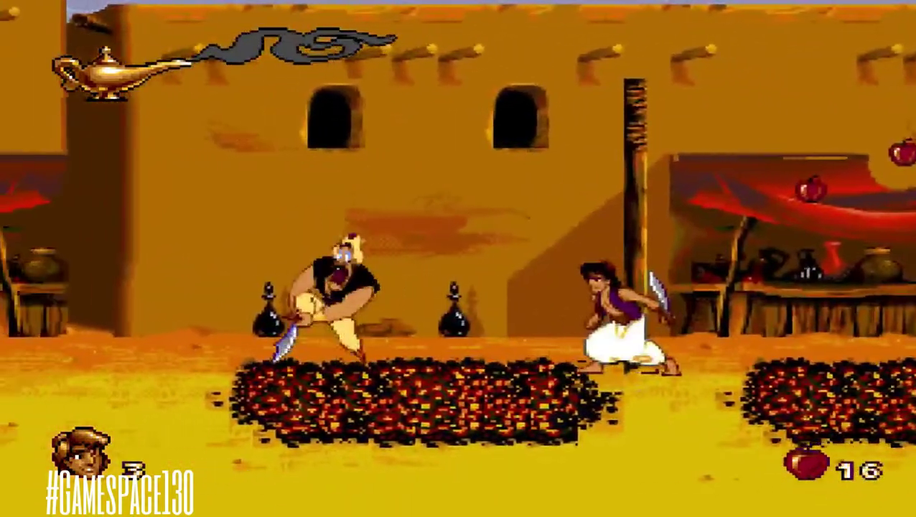
key("Down")
key("b")
key("Down")
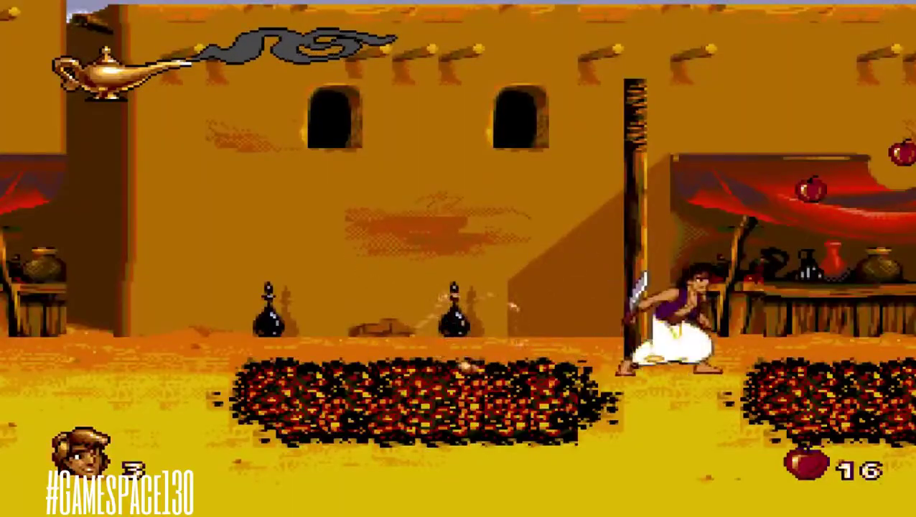
key("Right")
key("c")
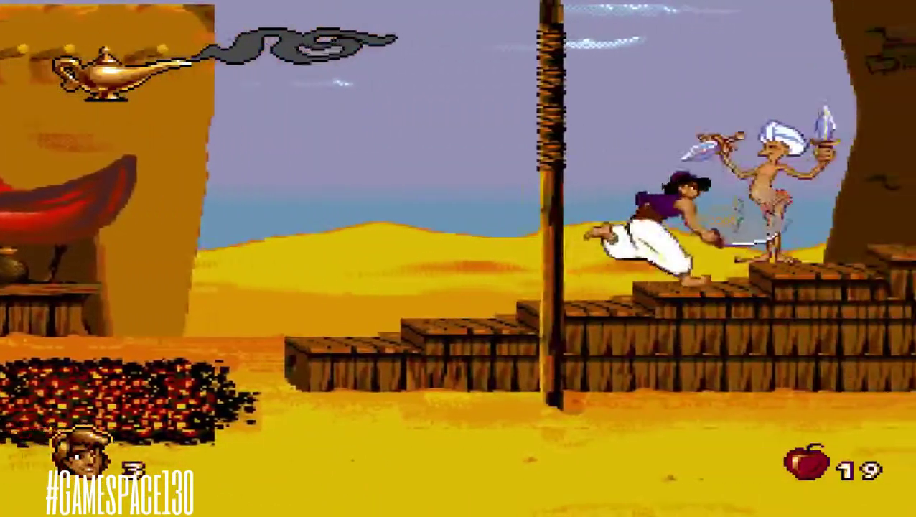
key("Right")
key("c")
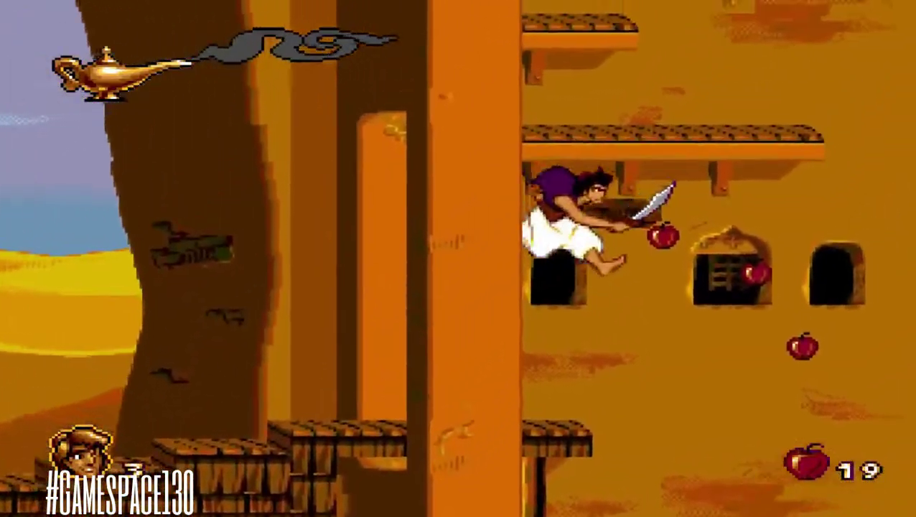